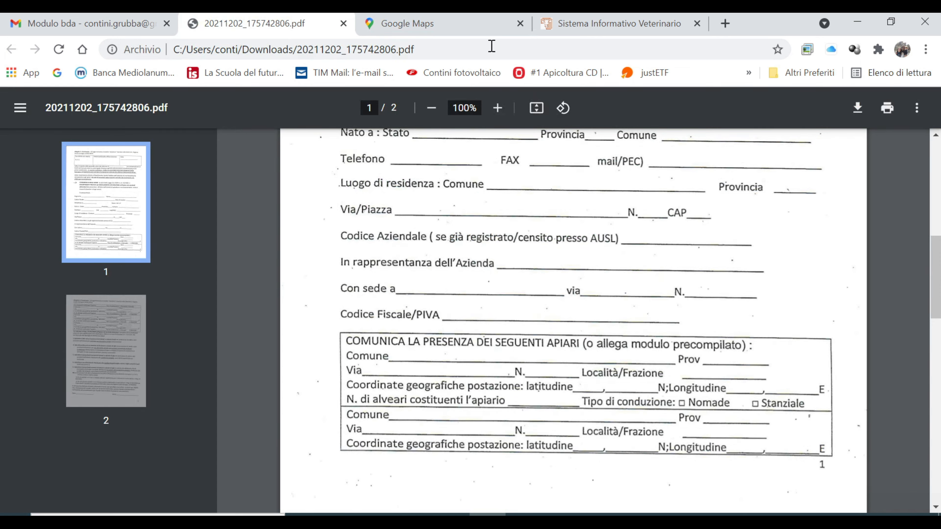
- Check the marked location in Google Maps and review the apiary location and hive-count fields in the census PDF
left_click(479, 32)
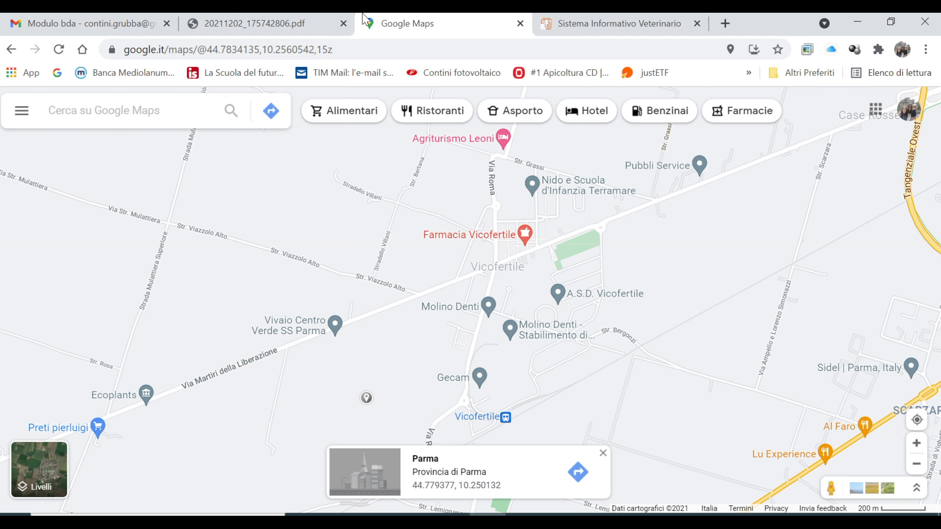
left_click(290, 28)
scroll(694, 361, "down", 2)
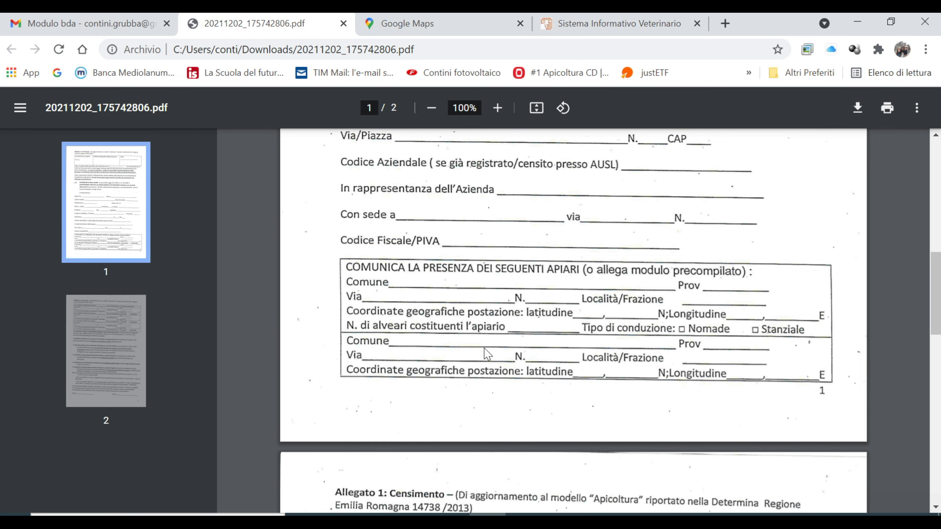
scroll(475, 389, "down", 5)
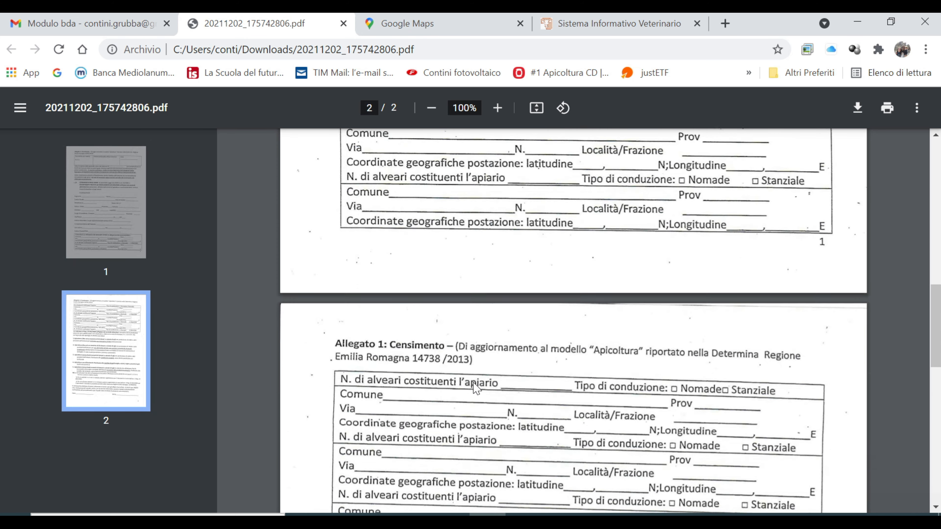
scroll(475, 388, "down", 3)
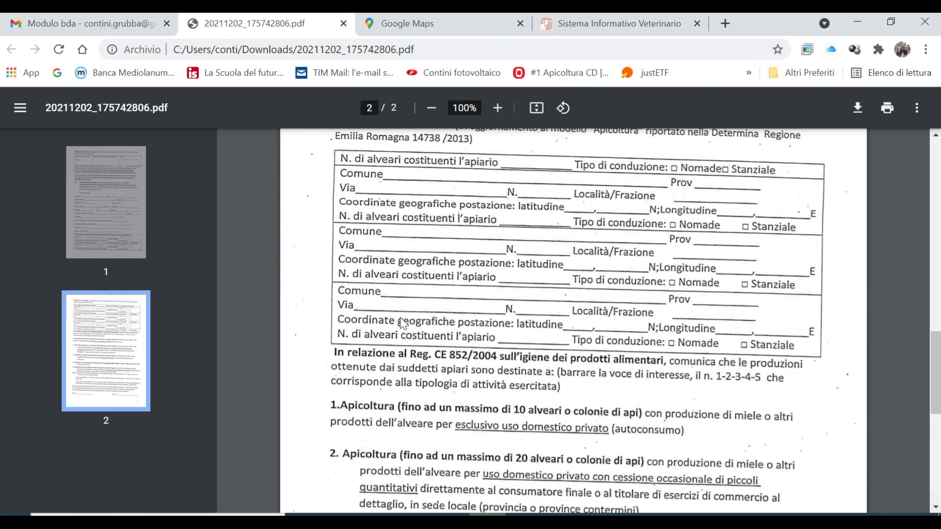
- Review the five beekeeping activity categories, the NB notes and the date and signature lines of the census form
scroll(407, 319, "down", 3)
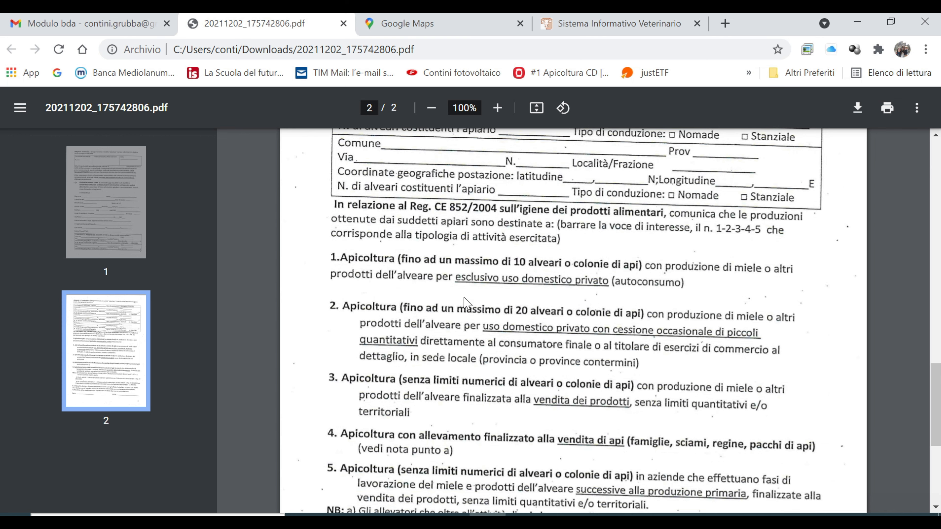
scroll(373, 274, "down", 2)
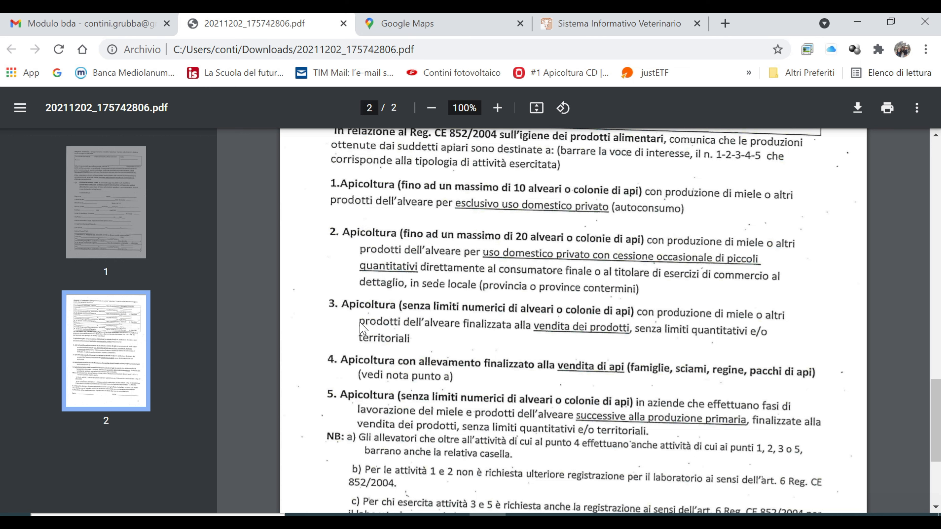
scroll(361, 326, "down", 2)
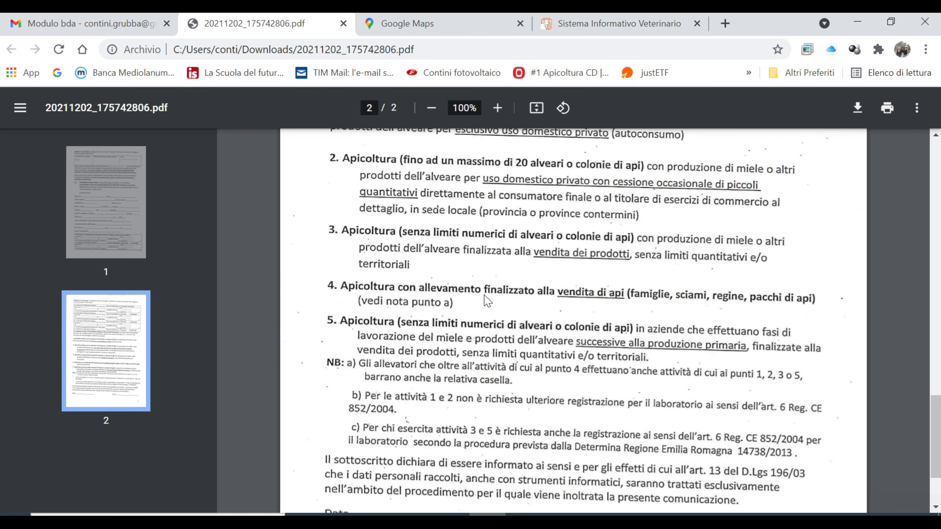
scroll(486, 299, "down", 3)
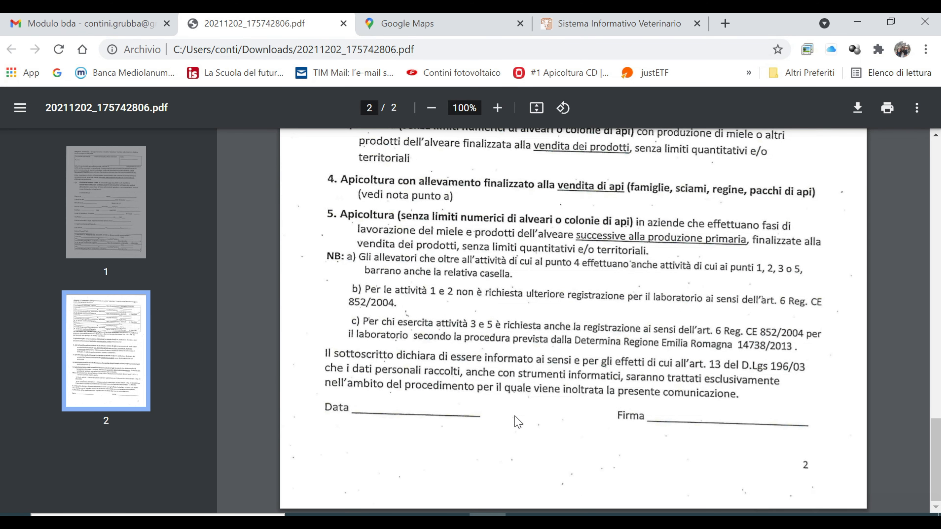
scroll(667, 420, "up", 20)
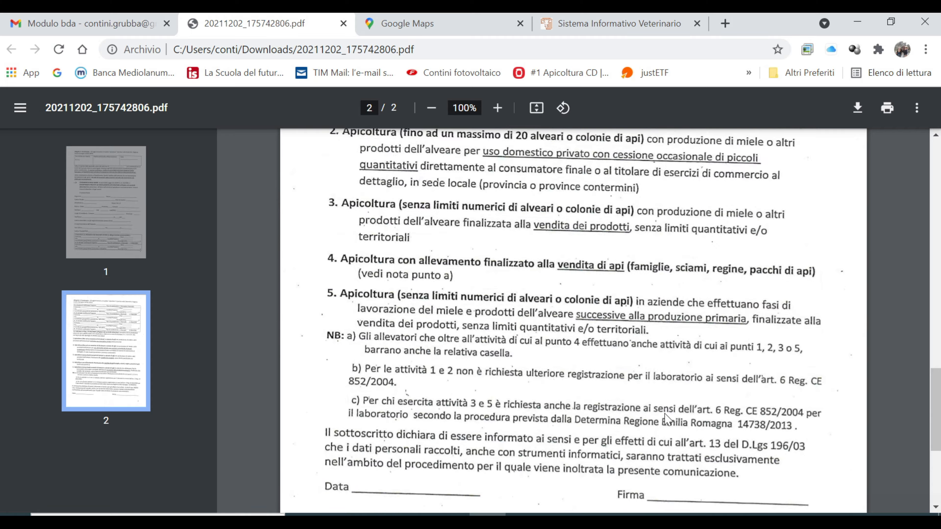
scroll(667, 420, "up", 8)
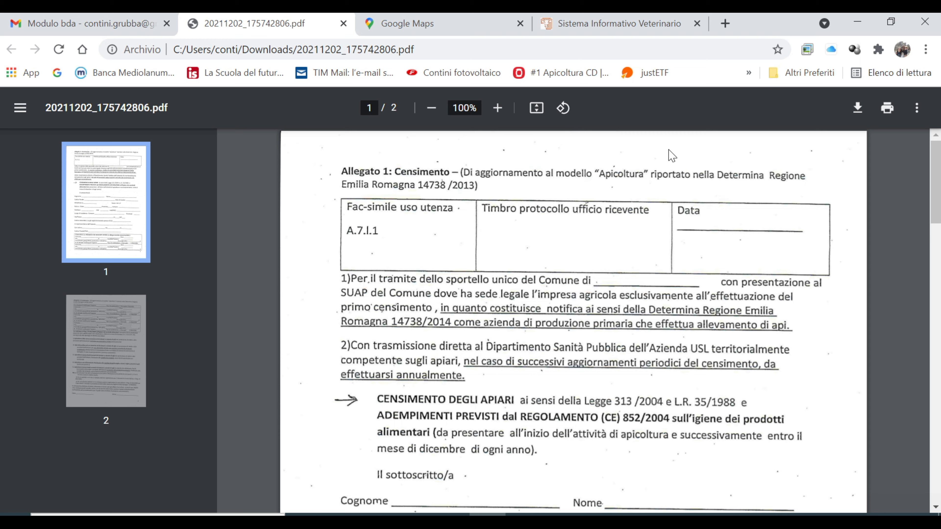
- Log in to the reserved area of the vetinfo.it portal with the saved VetInfo credentials
left_click(582, 26)
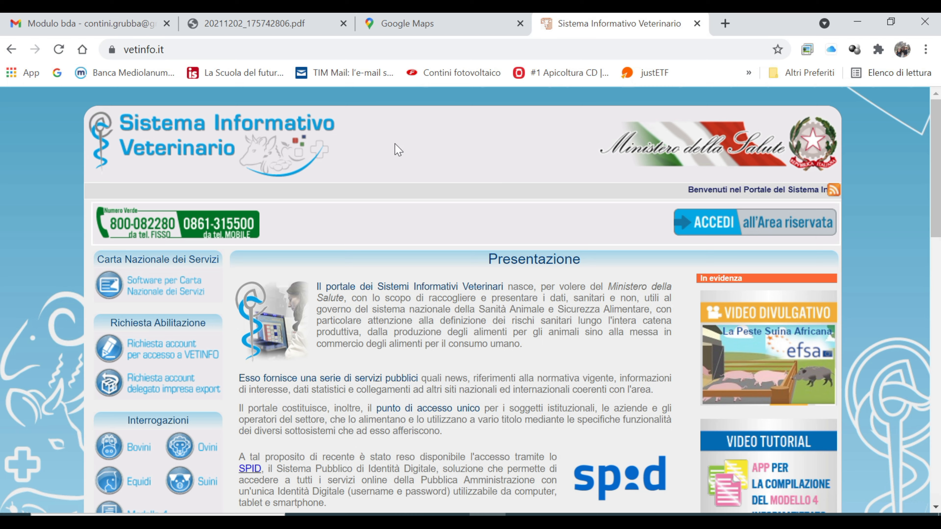
scroll(433, 225, "down", 4)
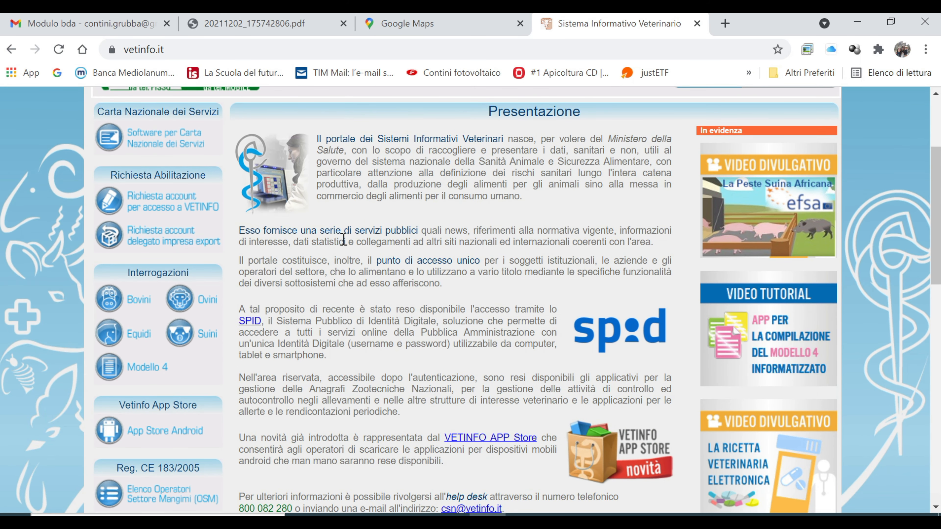
scroll(453, 375, "up", 4)
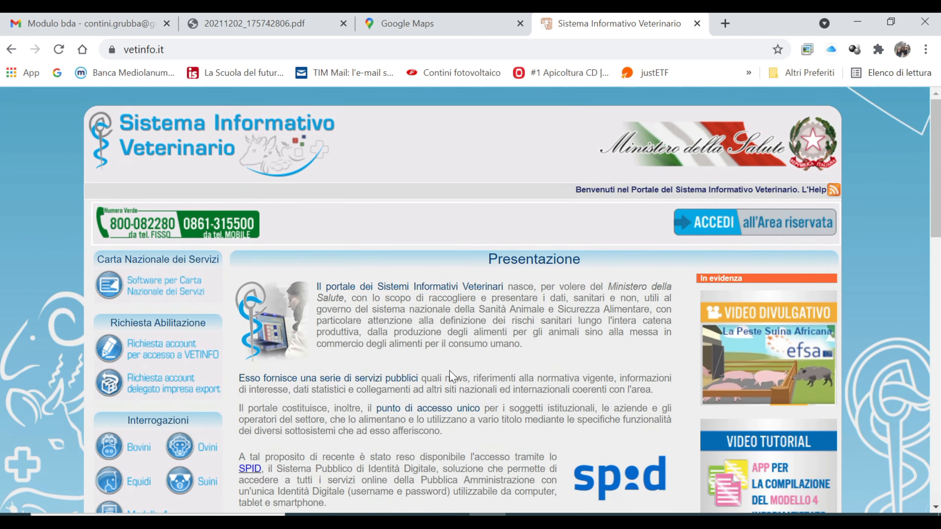
scroll(550, 333, "down", 2)
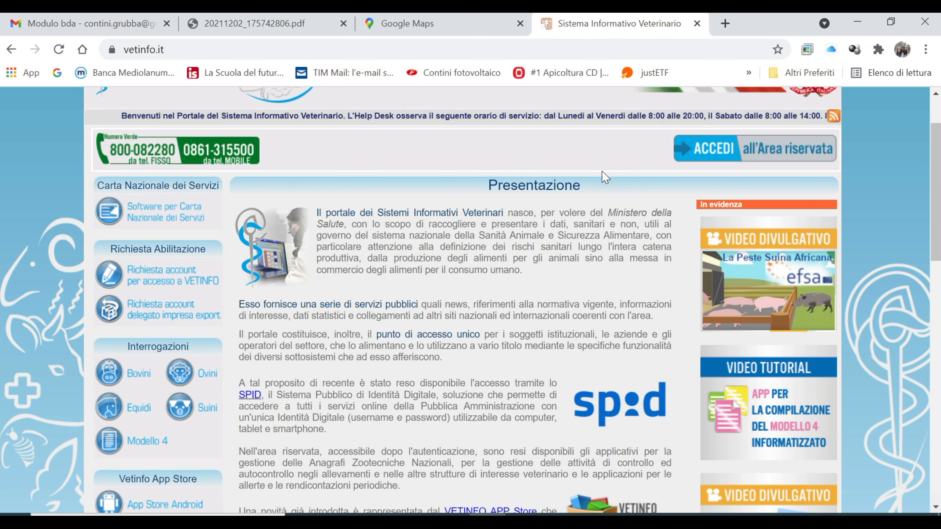
left_click(728, 154)
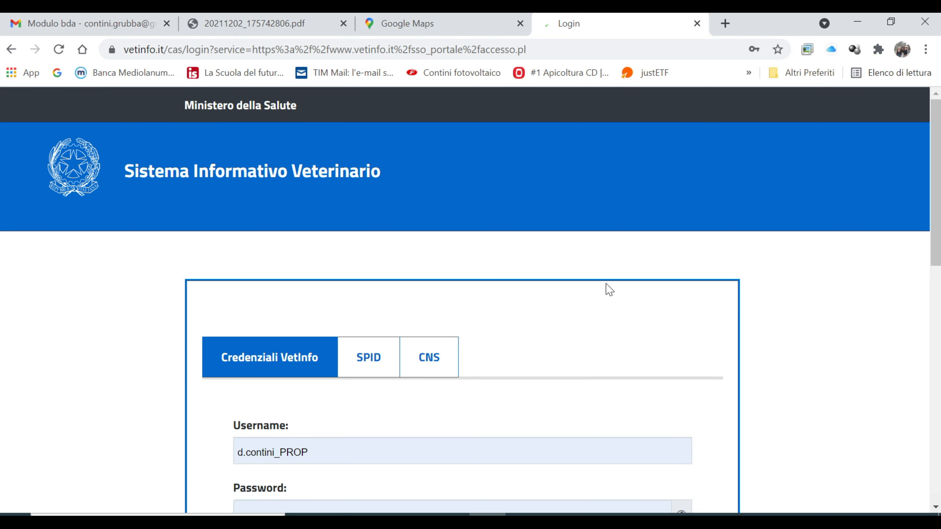
scroll(609, 289, "down", 5)
left_click(469, 399)
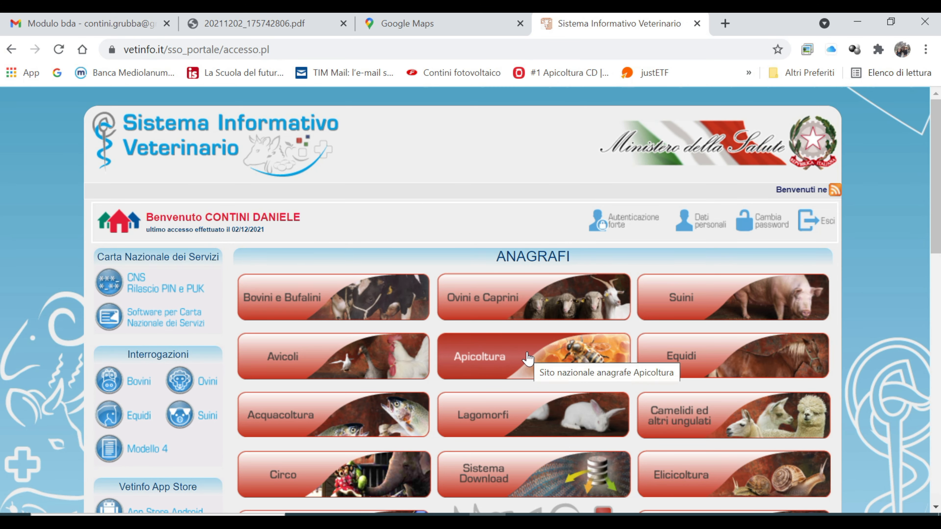
- Open the Apicoltura registry and its Cartello identificativo report page
scroll(528, 358, "down", 2)
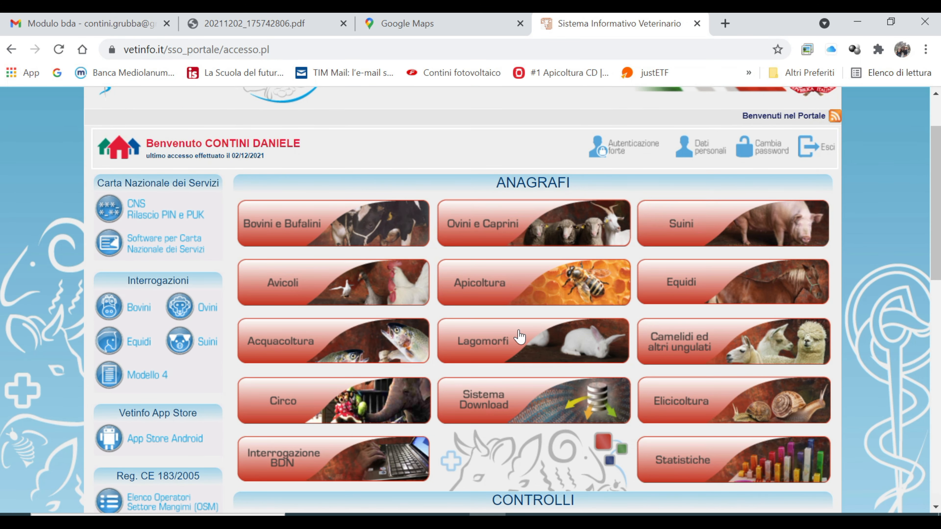
left_click(508, 278)
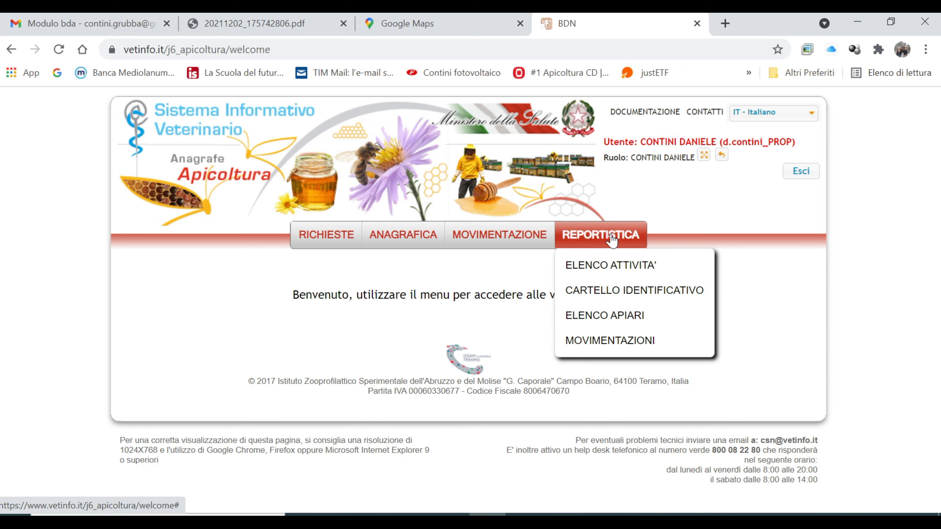
left_click(658, 295)
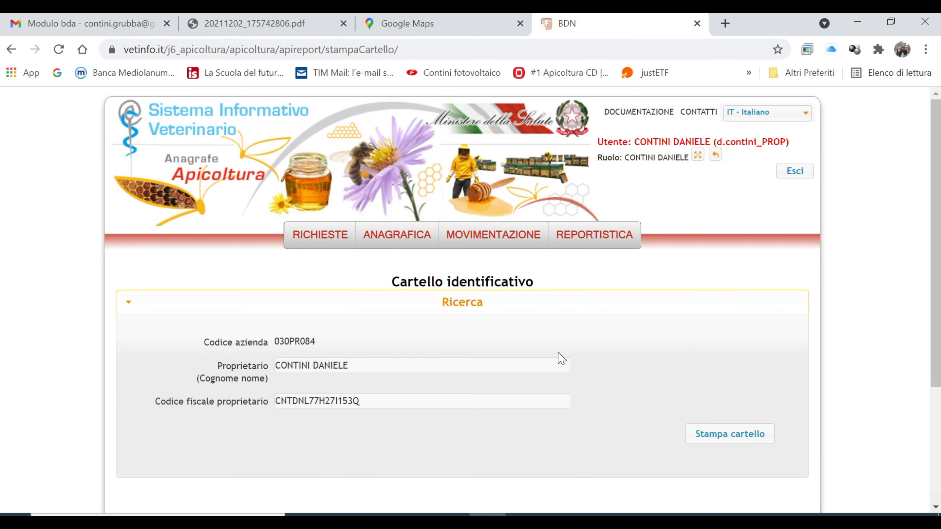
- Open the Elenco apiari report page and look over the functions offered under Richieste and Anagrafica
left_click(599, 240)
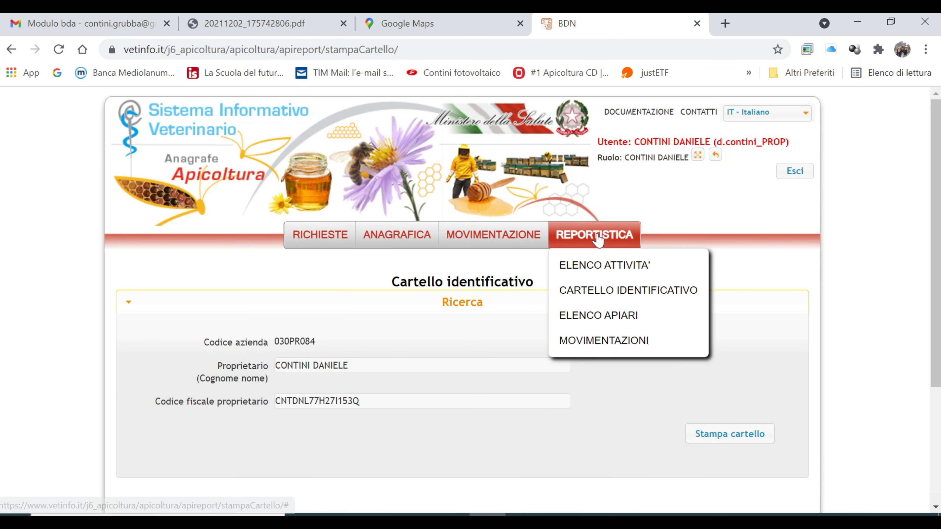
left_click(603, 316)
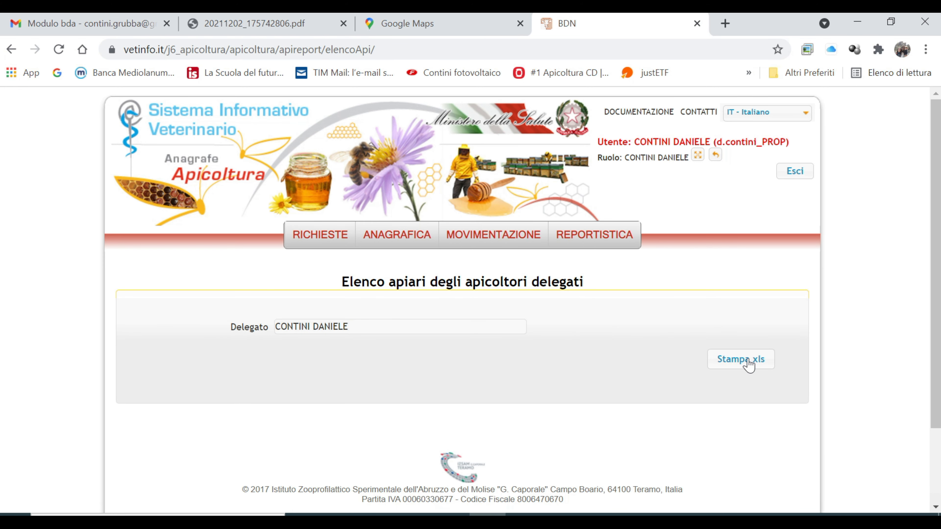
mouse_move(360, 236)
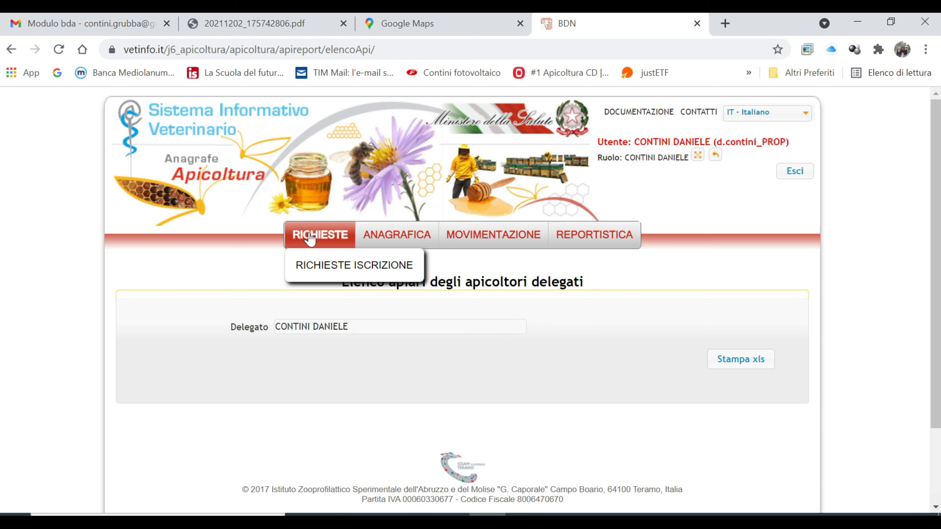
mouse_move(319, 237)
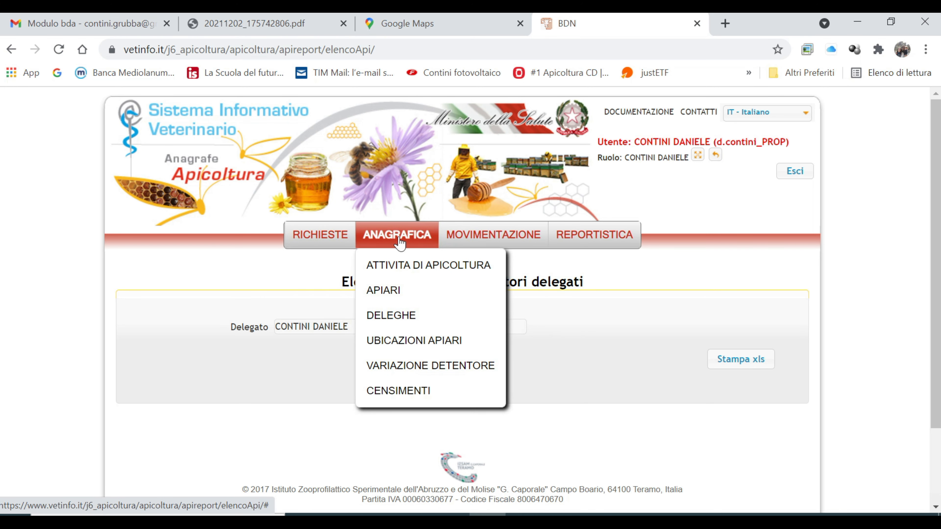
mouse_move(437, 232)
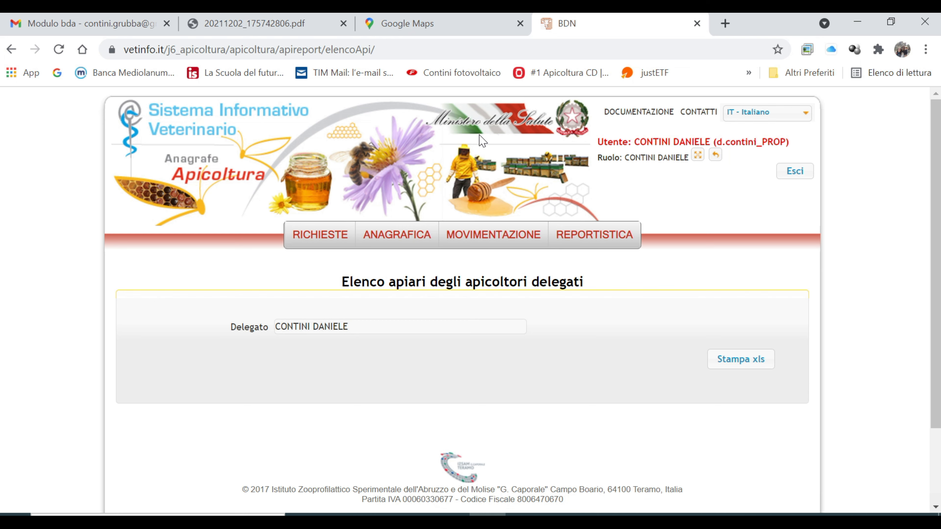
- Revisit the Google Maps location and reread the whole two-page census PDF, from its header to the signature line and back
left_click(455, 29)
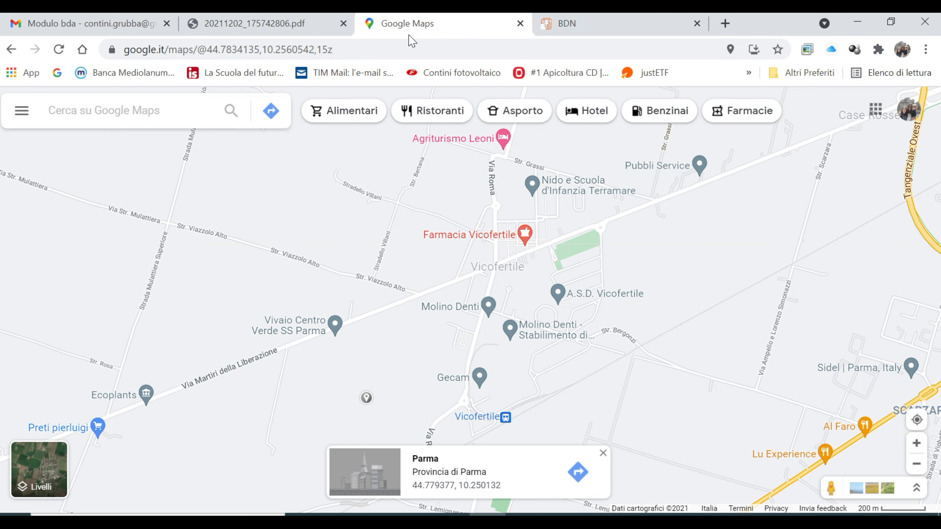
left_click(272, 30)
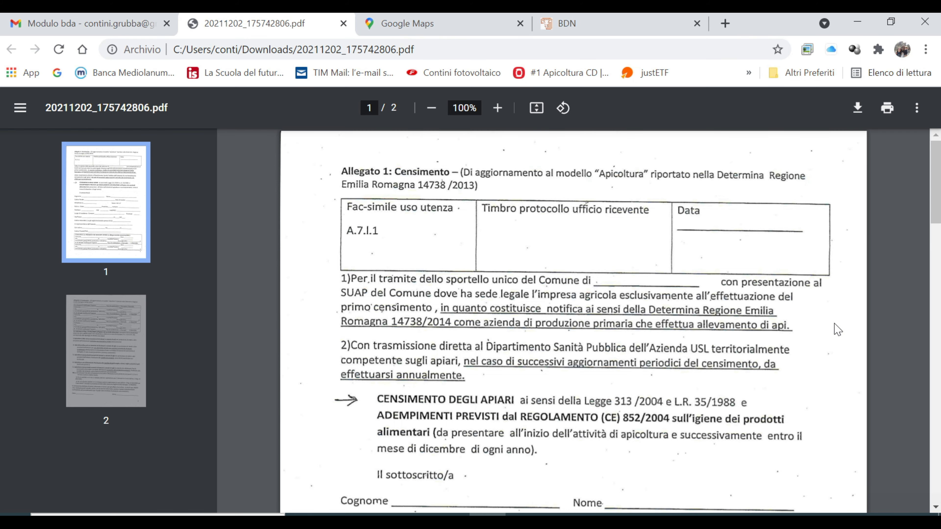
scroll(838, 329, "down", 15)
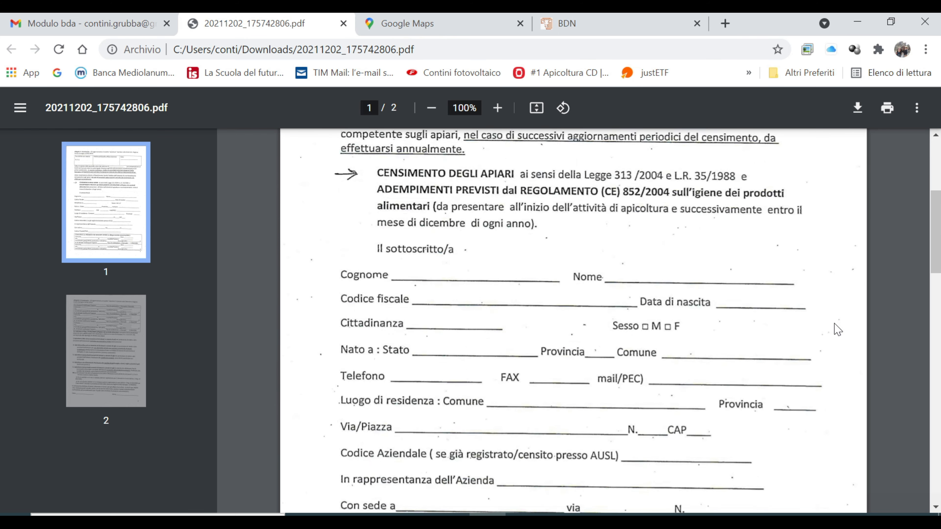
scroll(838, 329, "down", 10)
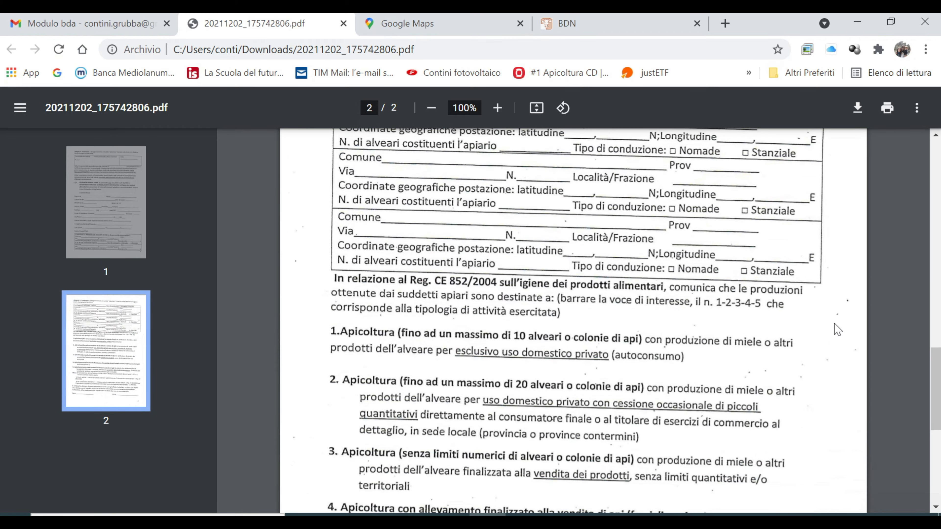
scroll(838, 329, "down", 6)
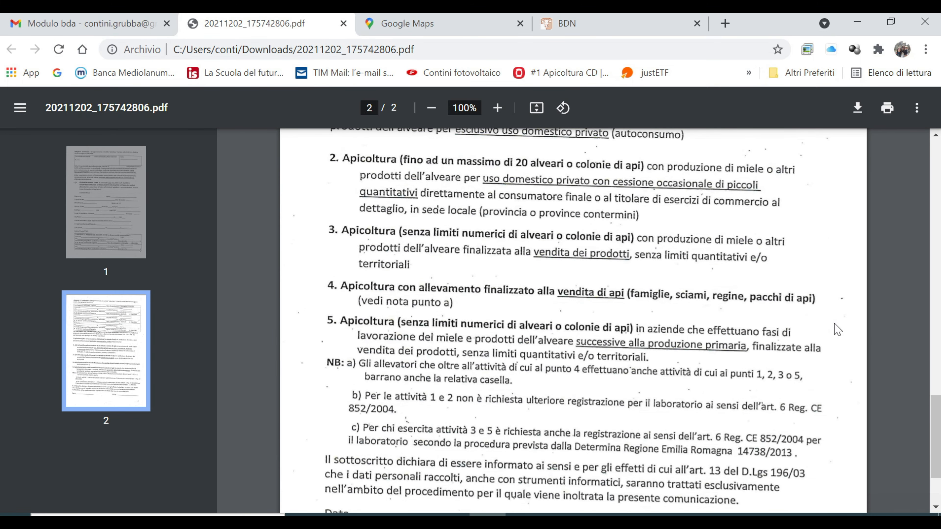
scroll(838, 329, "down", 3)
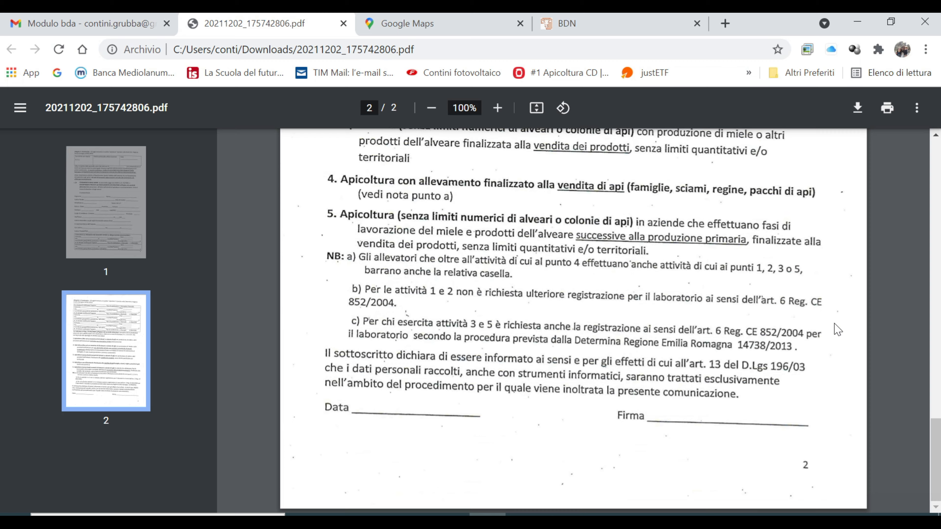
scroll(838, 329, "up", 6)
scroll(838, 329, "up", 6)
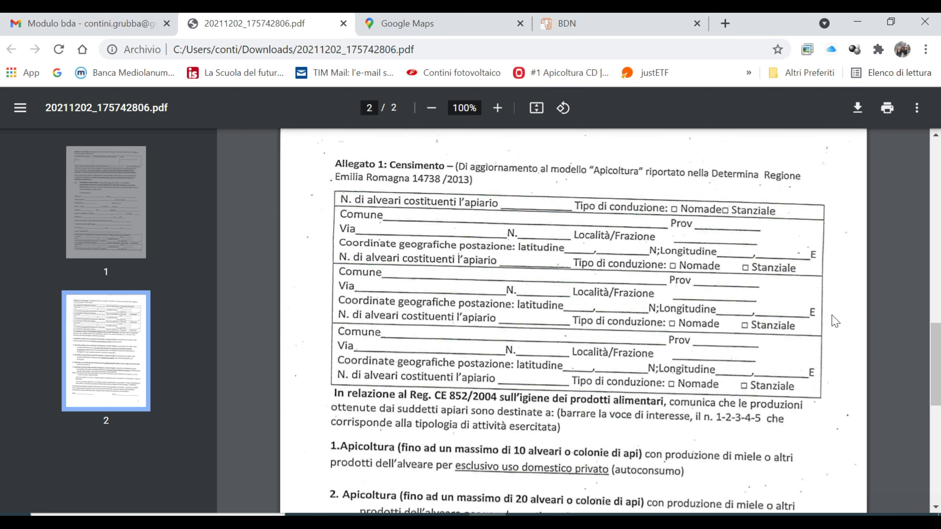
scroll(854, 338, "up", 8)
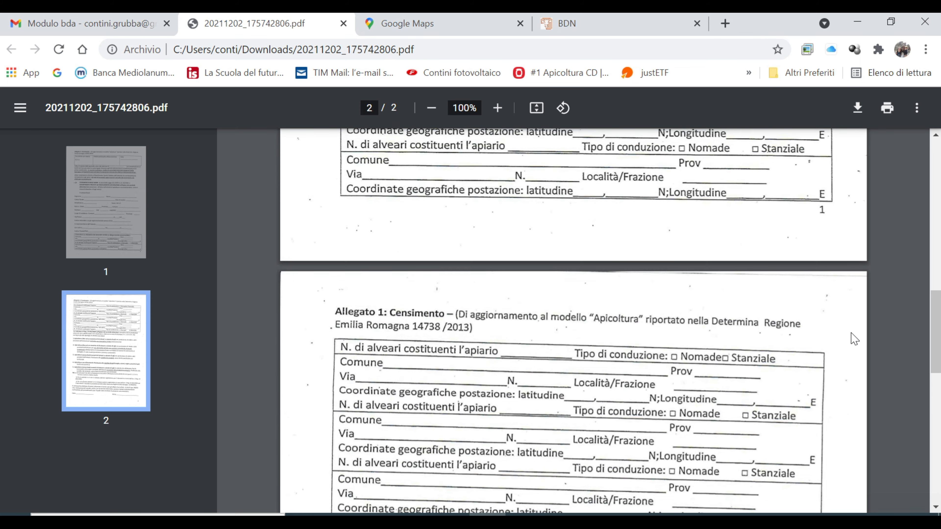
scroll(854, 338, "up", 10)
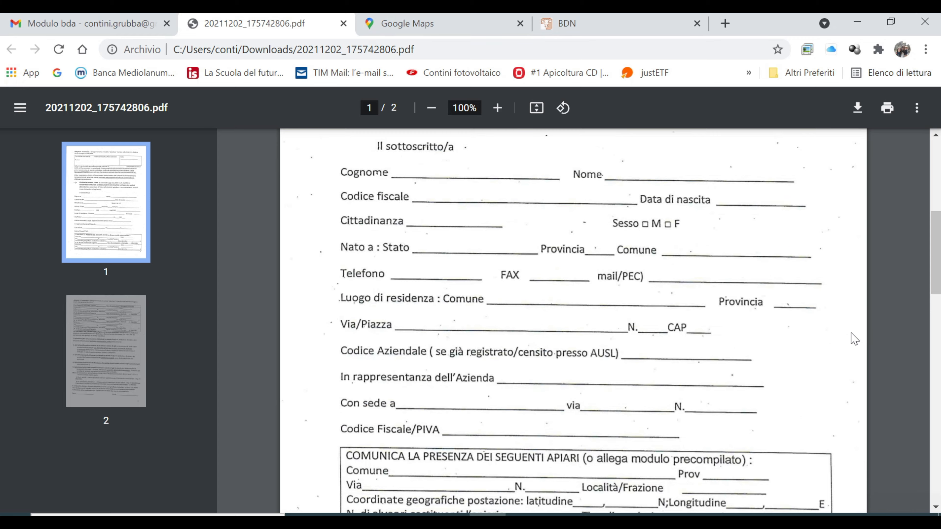
scroll(854, 338, "up", 3)
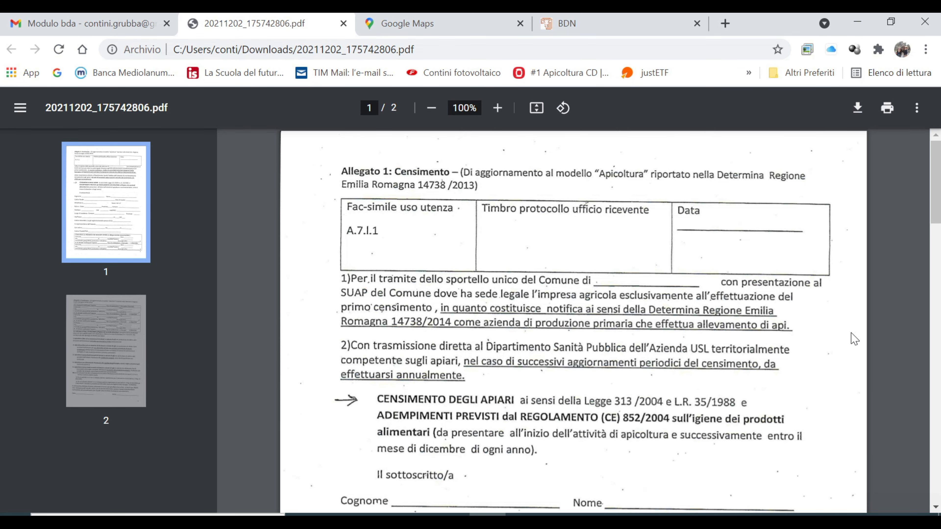